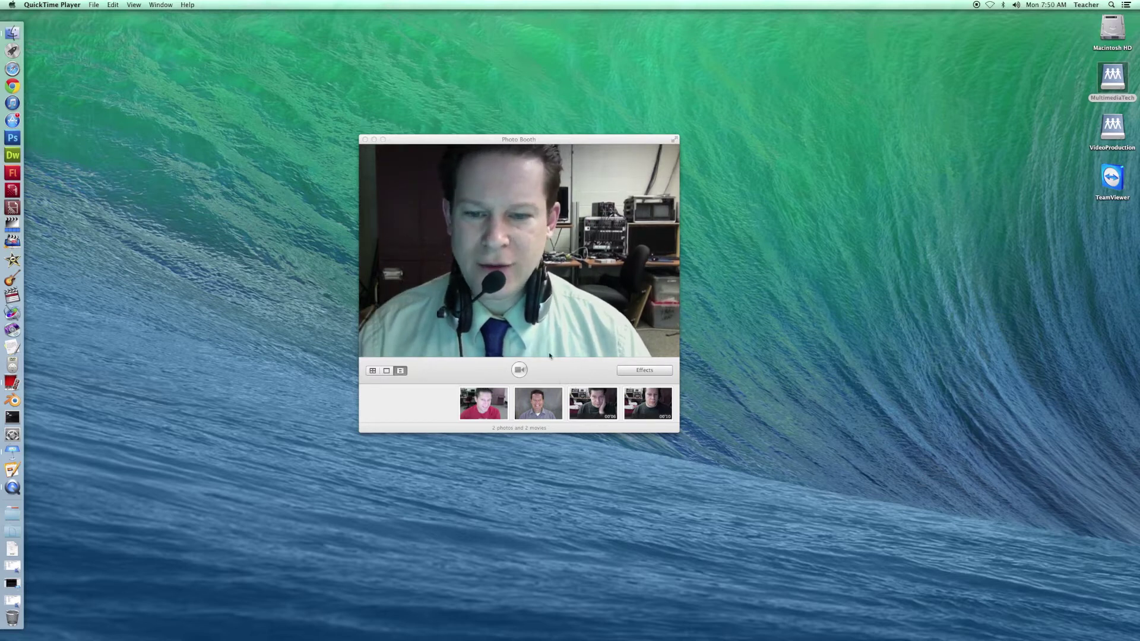
Record a short webcam movie in Photo Booth, move its window lower right, and open Macintosh HD
click(519, 370)
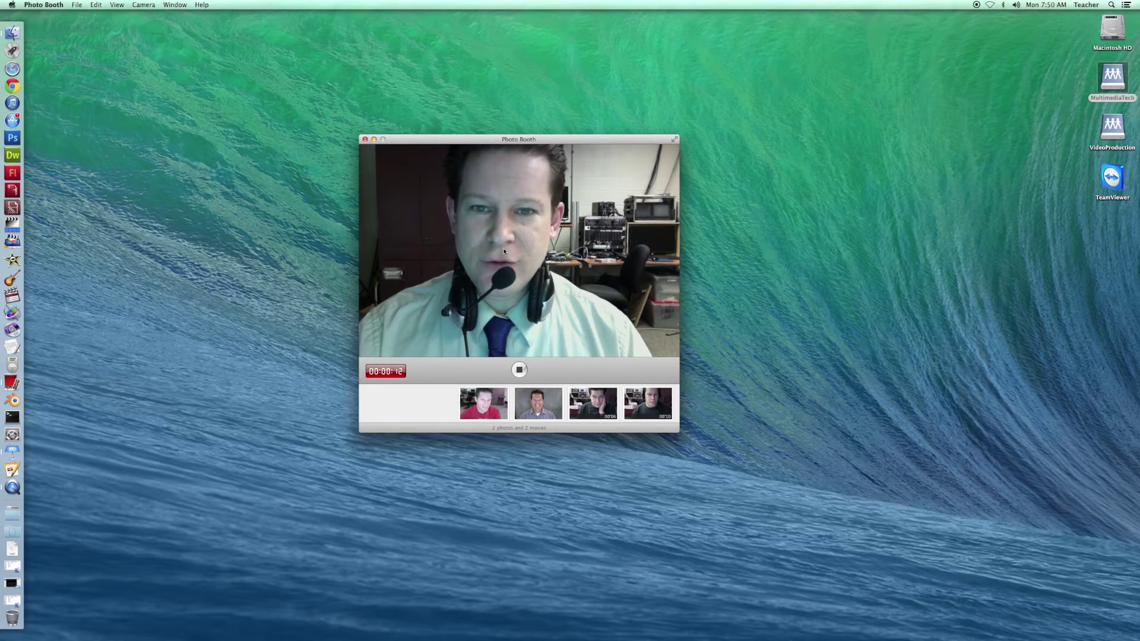
click(520, 371)
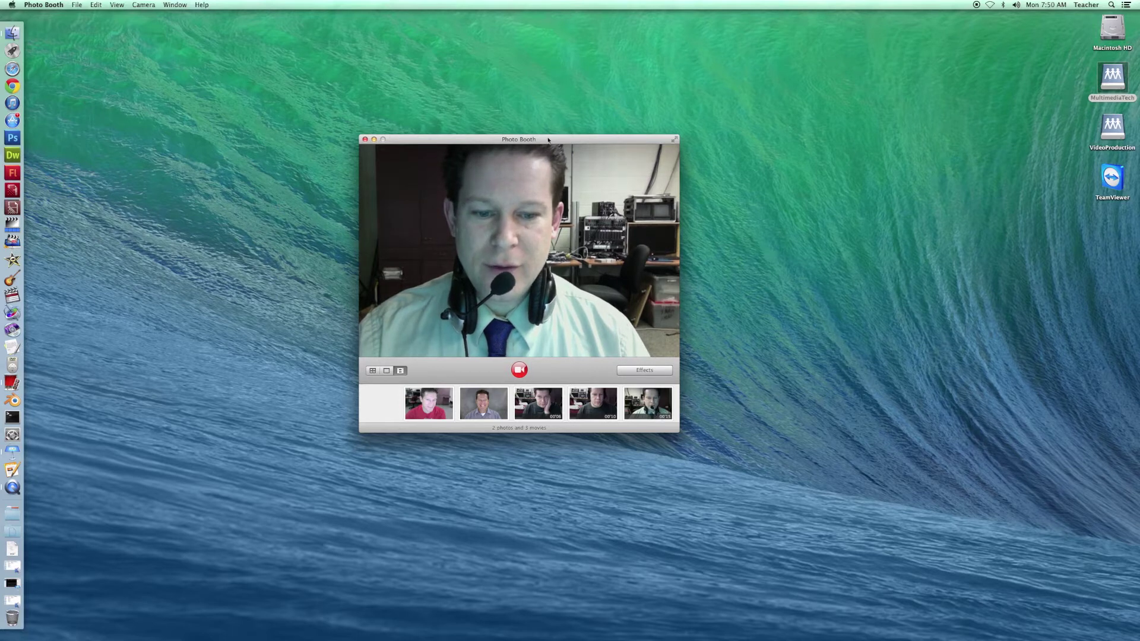
drag(555, 150, 992, 228)
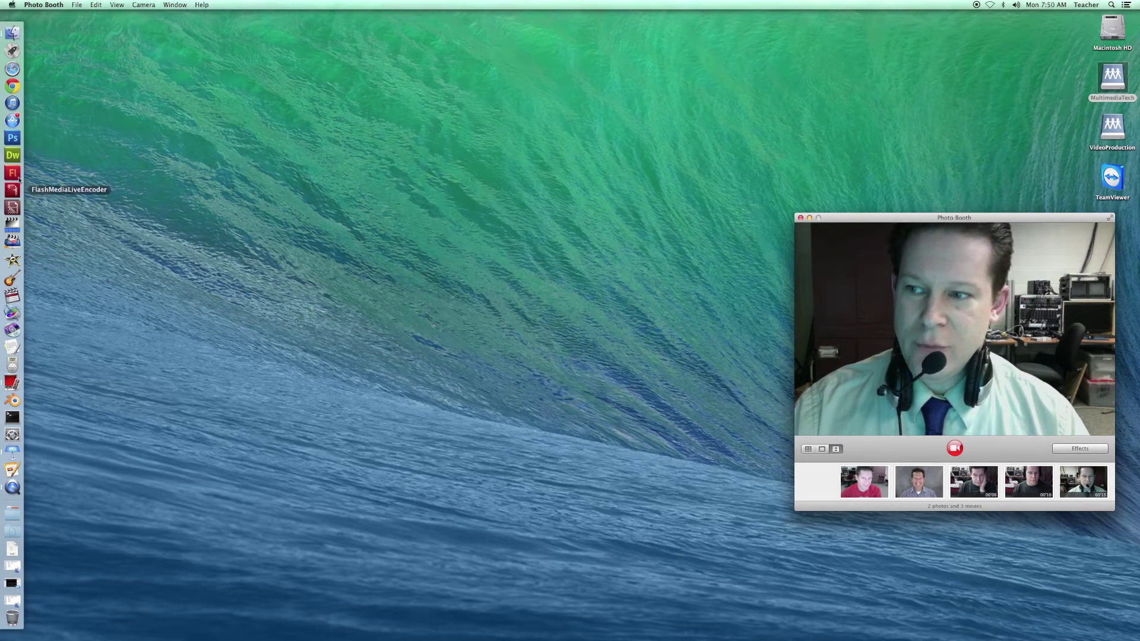
double_click(1111, 30)
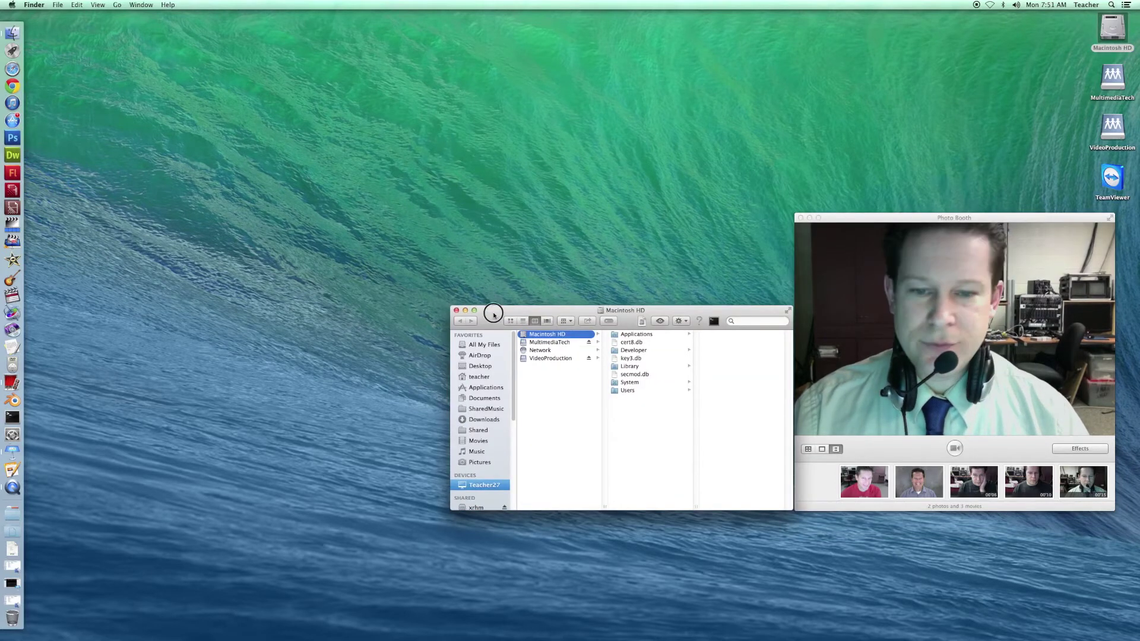
Browse Macintosh HD's Applications folder, launch iMovie from the Dock, close Finder, and show All Projects
drag(493, 310, 329, 184)
click(471, 209)
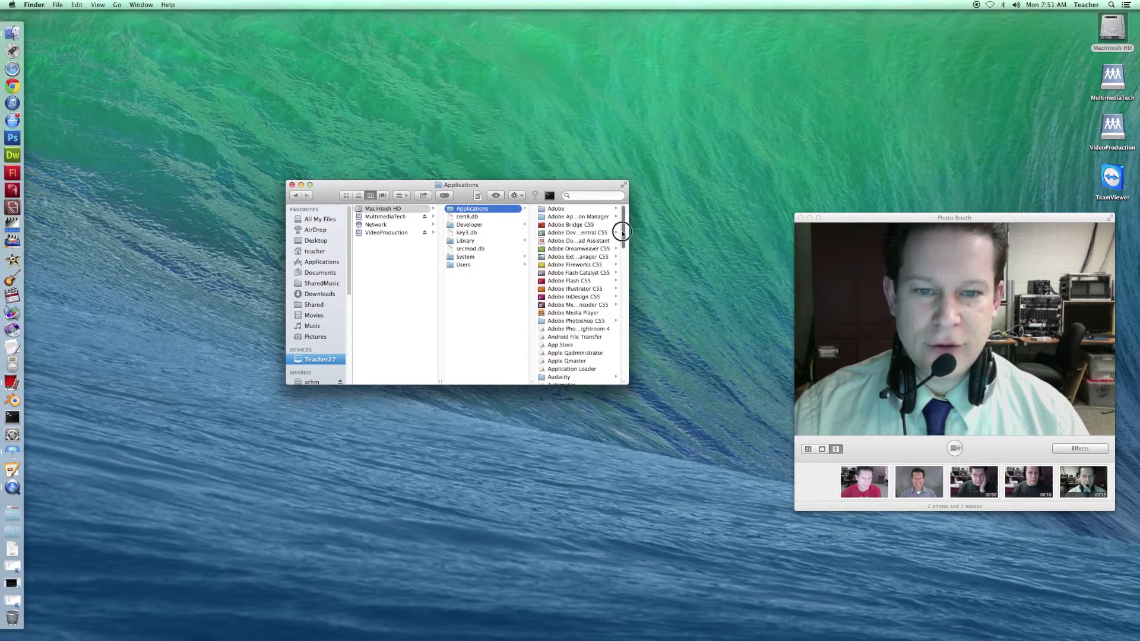
drag(620, 235, 624, 300)
click(12, 254)
key(super+w)
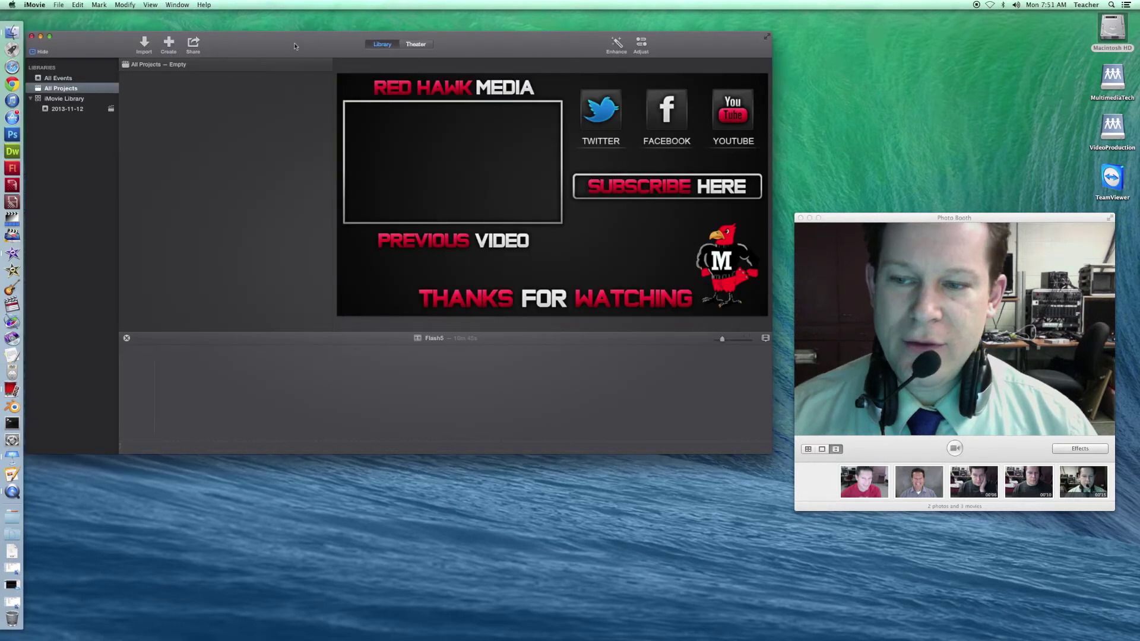
click(359, 49)
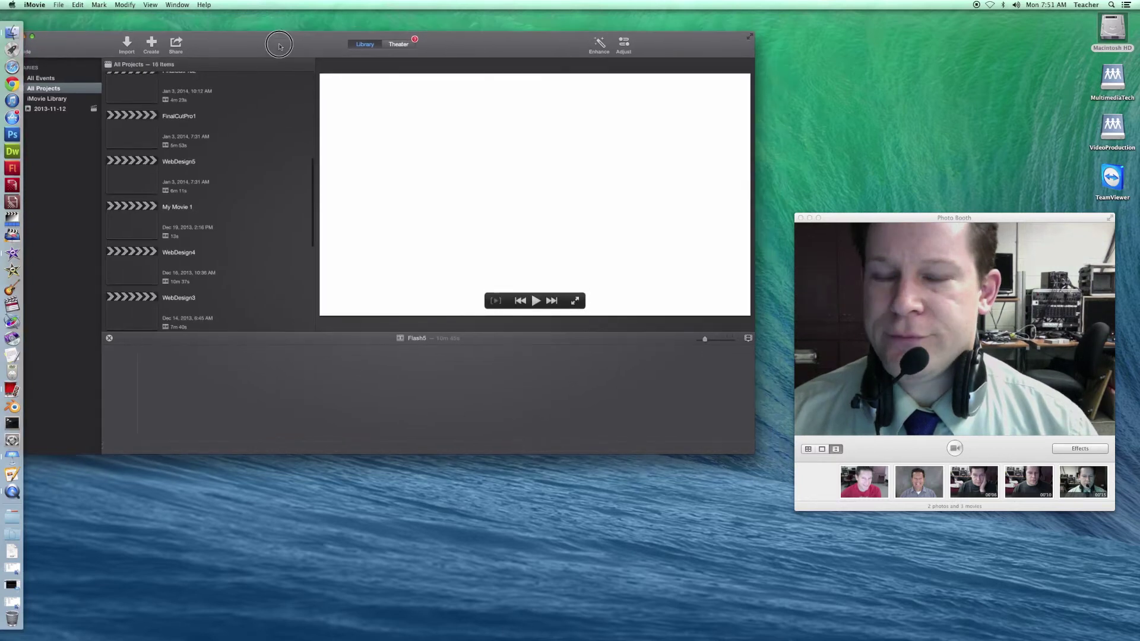
Move the iMovie window down and right over Photo Booth and open the File menu
drag(286, 44, 315, 60)
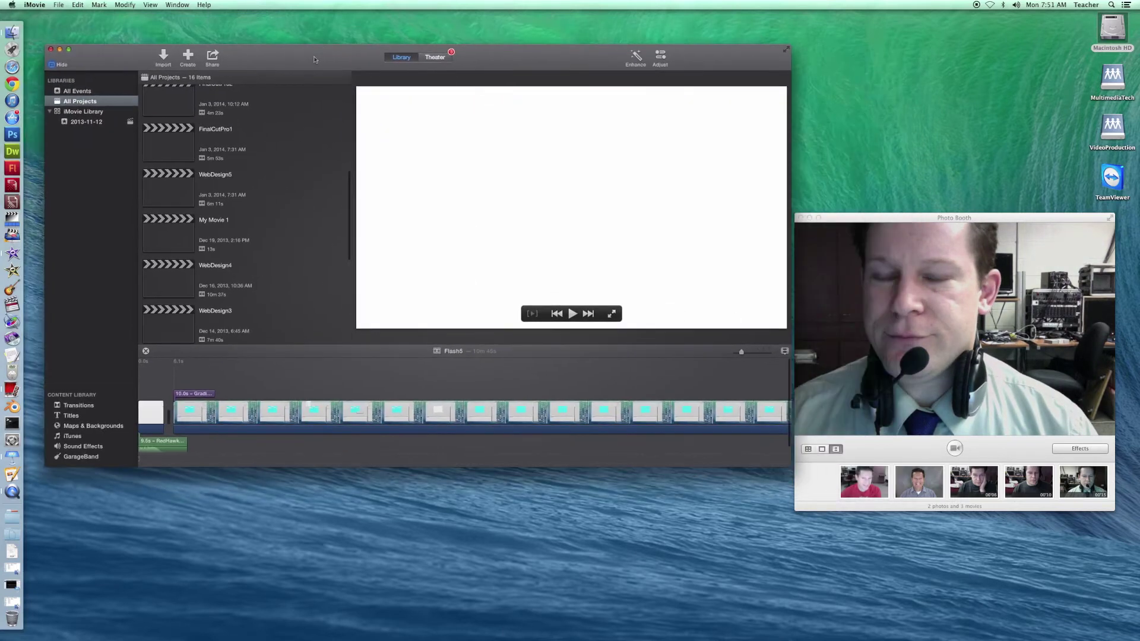
click(59, 4)
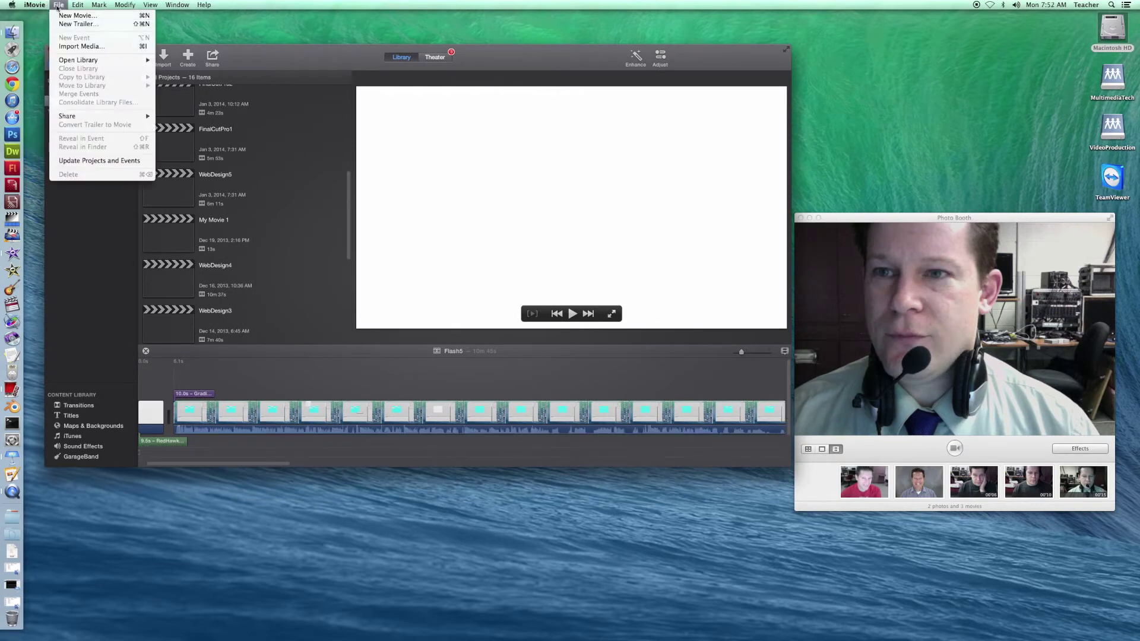
Start a new movie with Cmd+N, choosing No Theme instead of Comic Book, and create it
key(Escape)
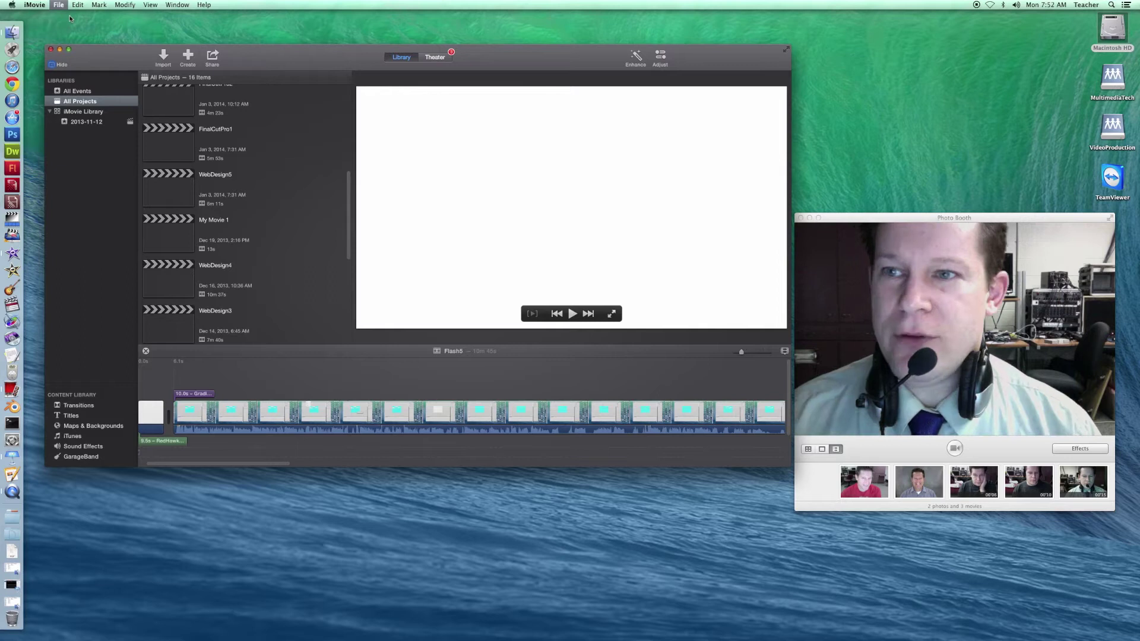
key(super+n)
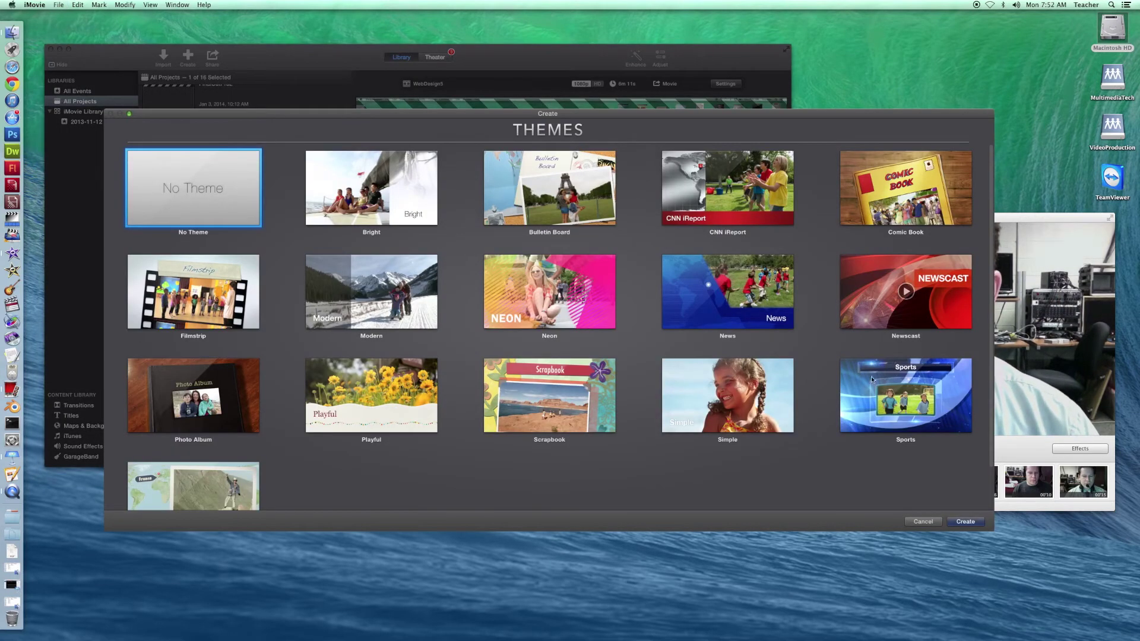
mouse_move(695, 395)
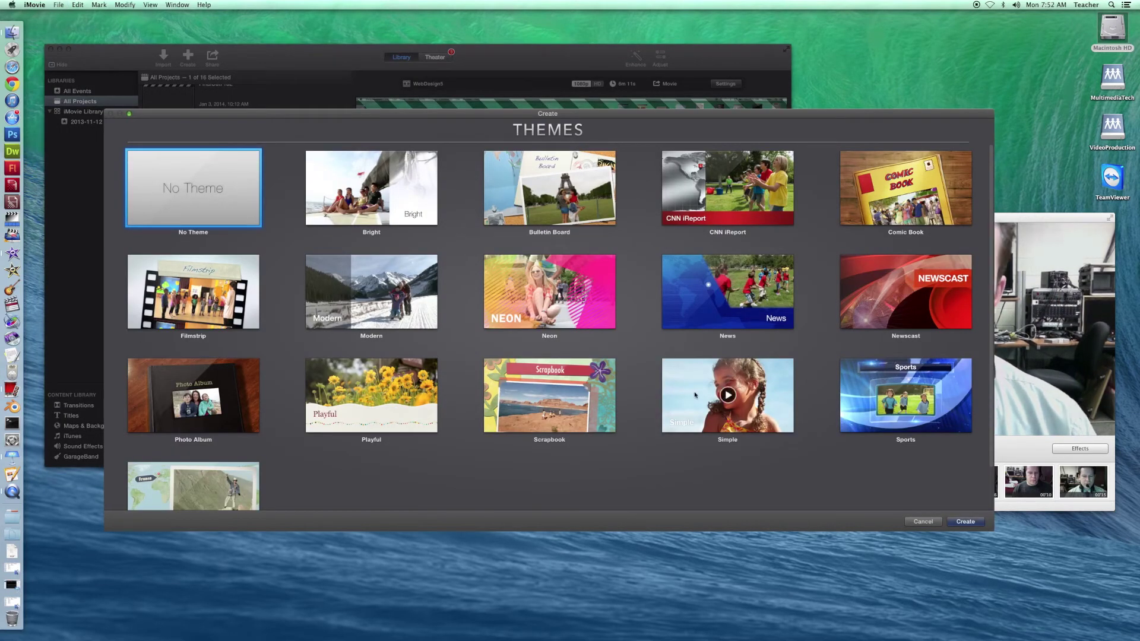
click(907, 189)
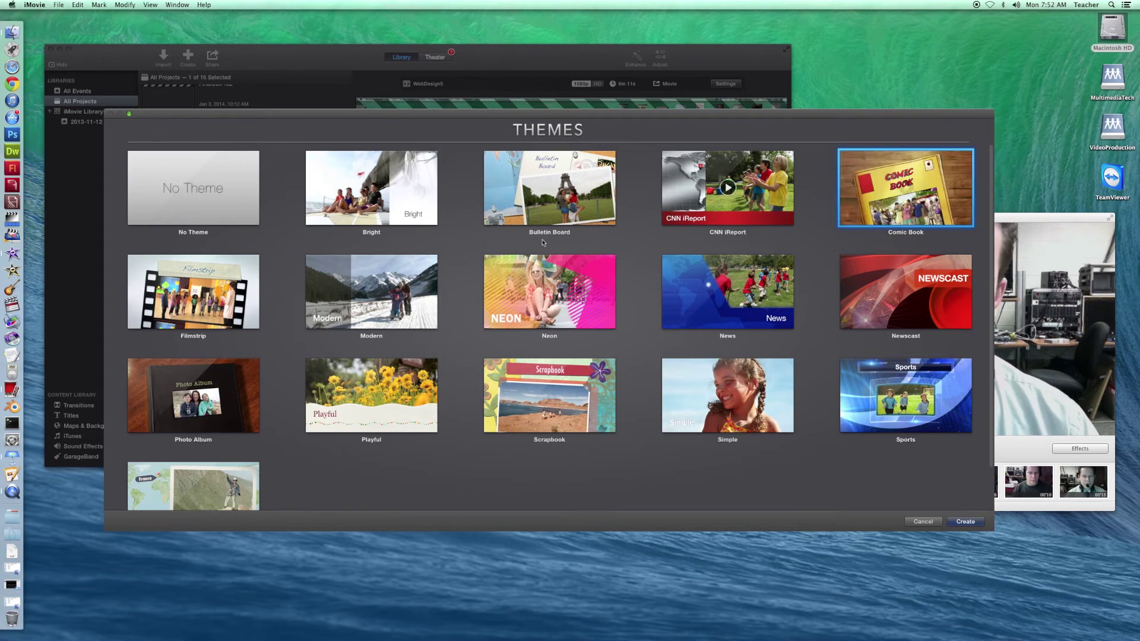
click(188, 205)
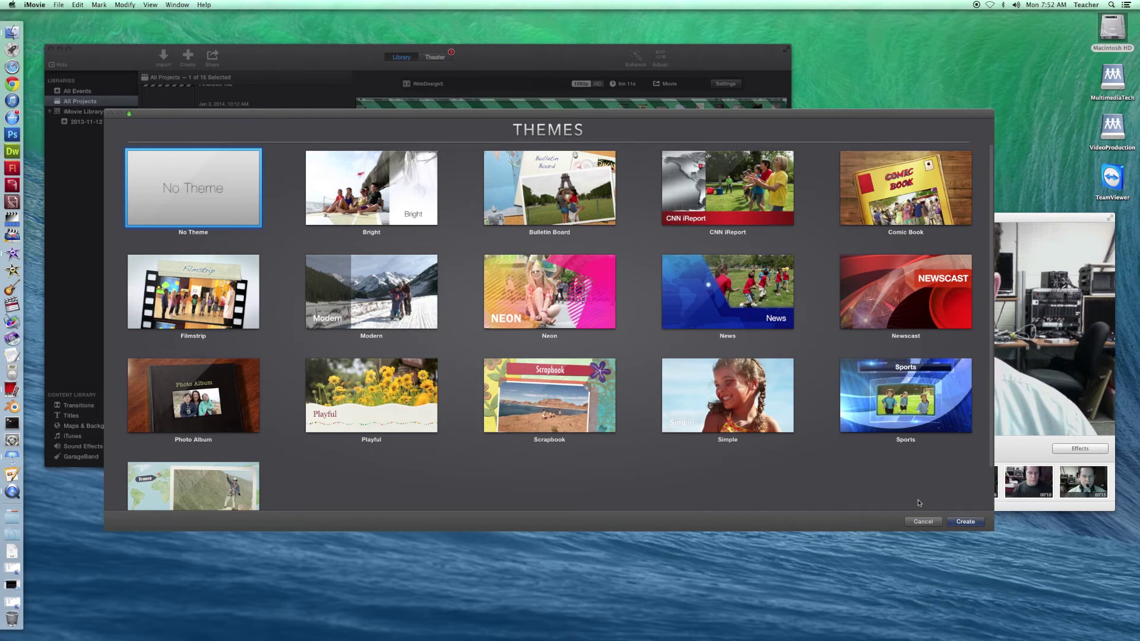
click(966, 522)
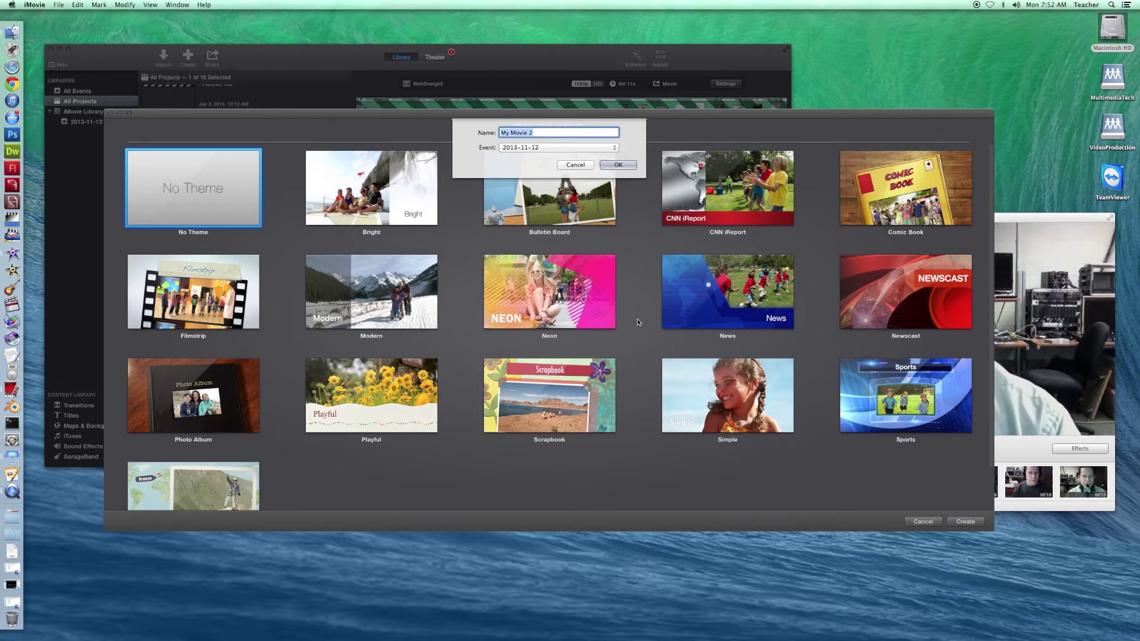
Name the new movie VideoCodec_Container in event 2013-11-12 and confirm
text(VideoCodec_Container)
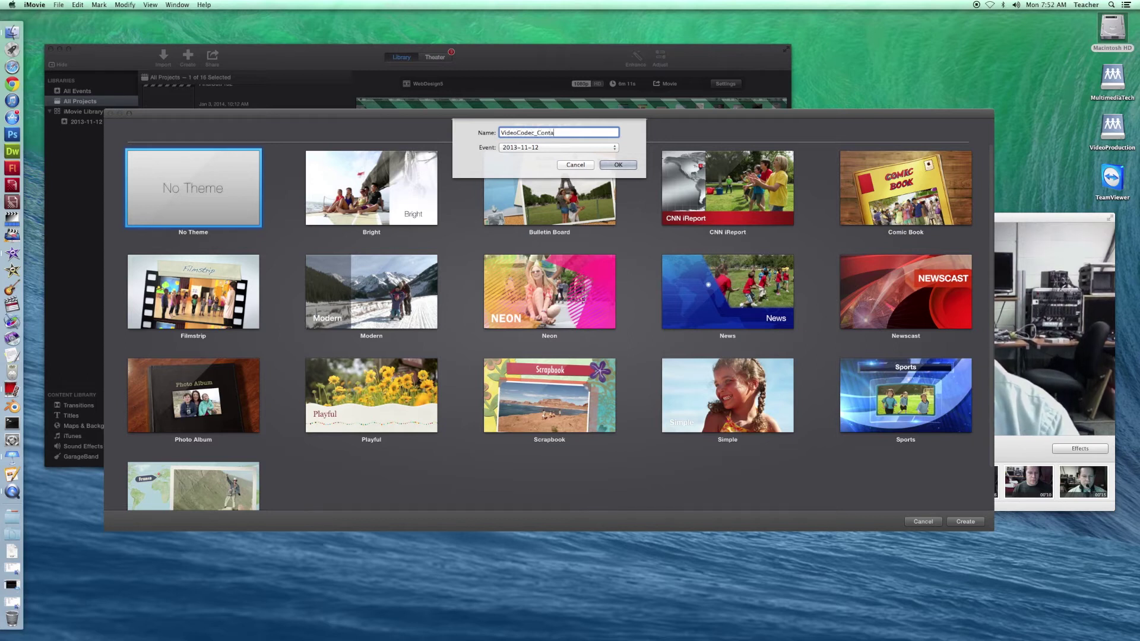
click(631, 166)
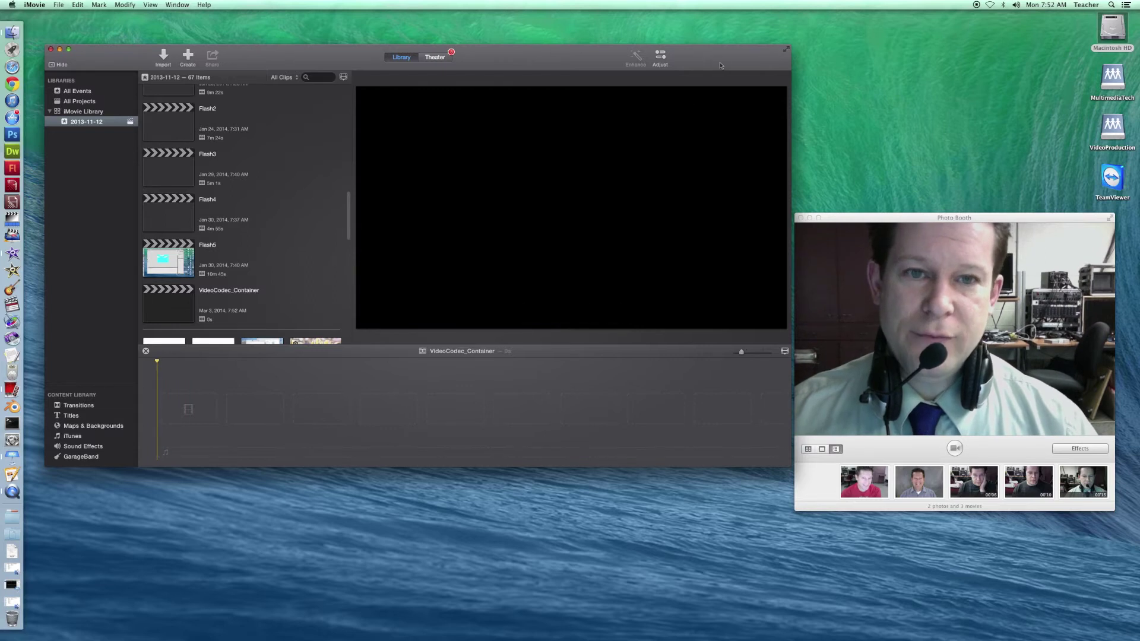
Nudge the iMovie window, scroll through the 2013-11-12 event's clips, then activate Photo Booth
drag(720, 64, 707, 40)
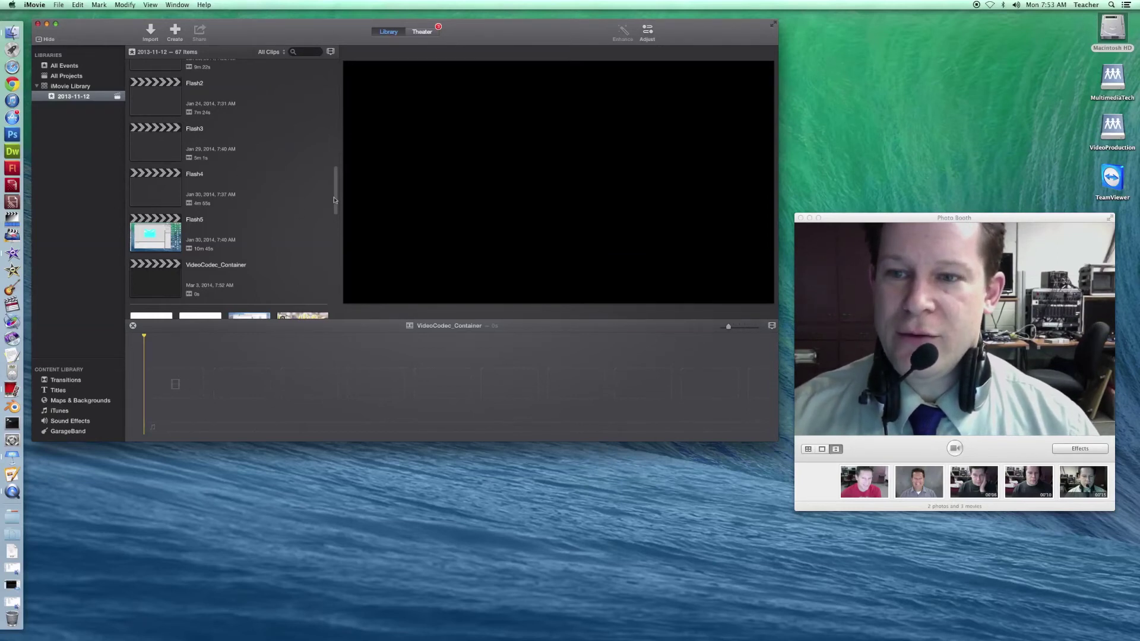
drag(335, 200, 331, 256)
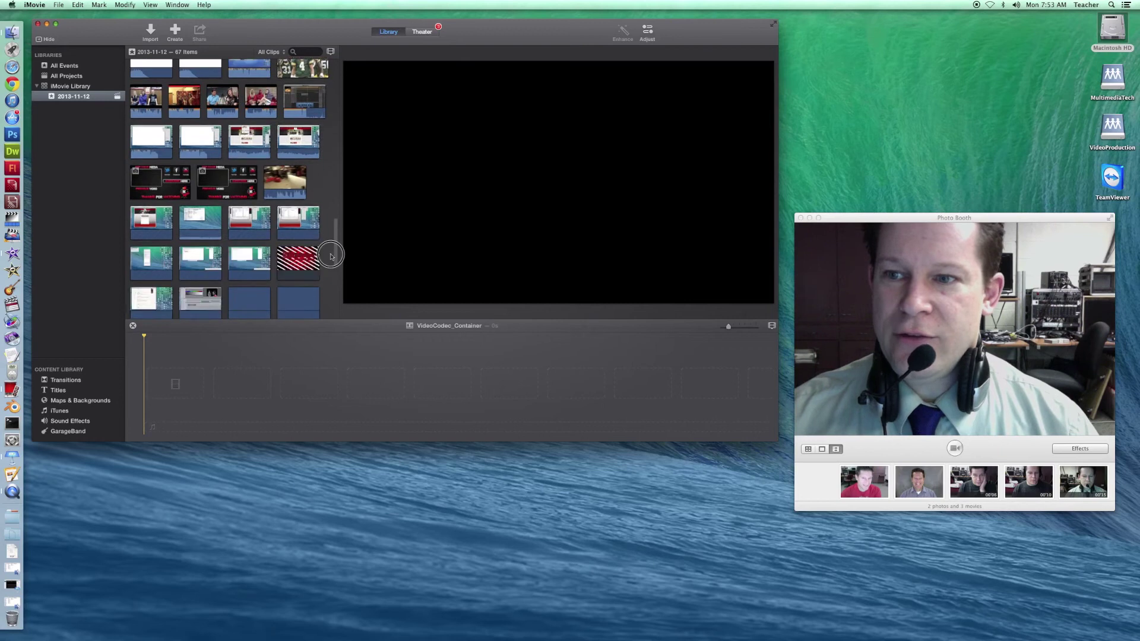
scroll(332, 257, down, 4)
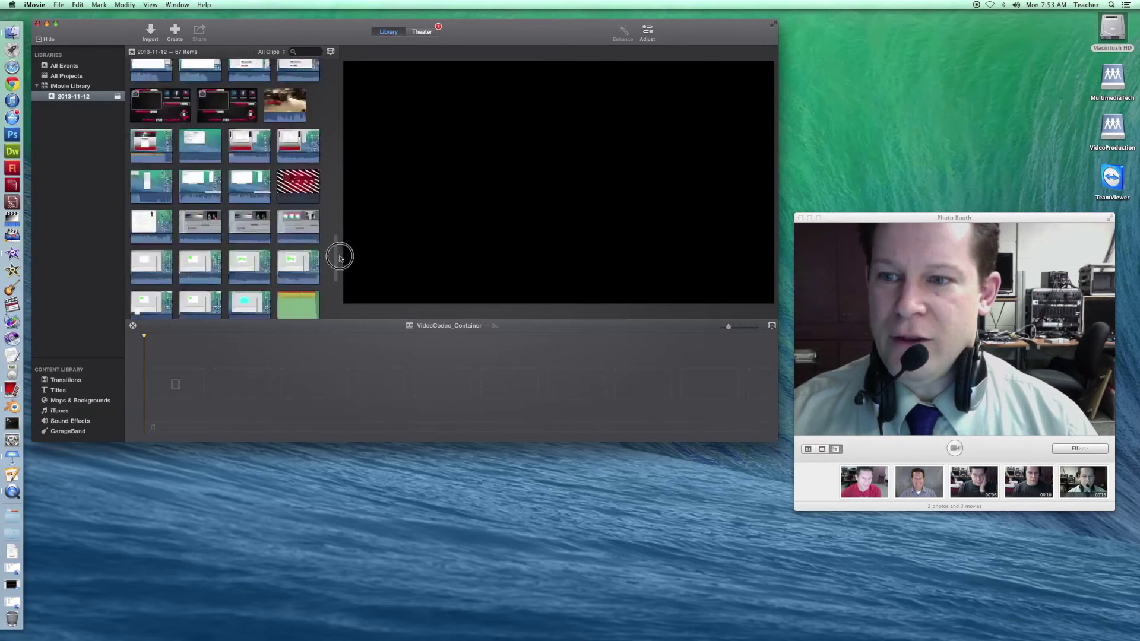
drag(340, 257, 338, 176)
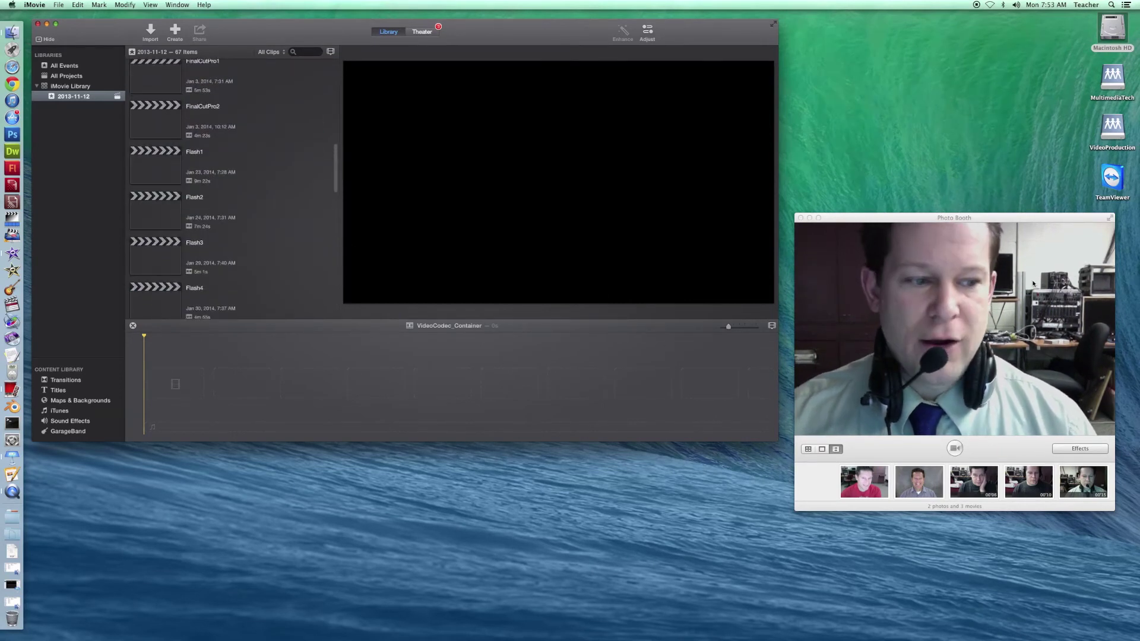
click(955, 448)
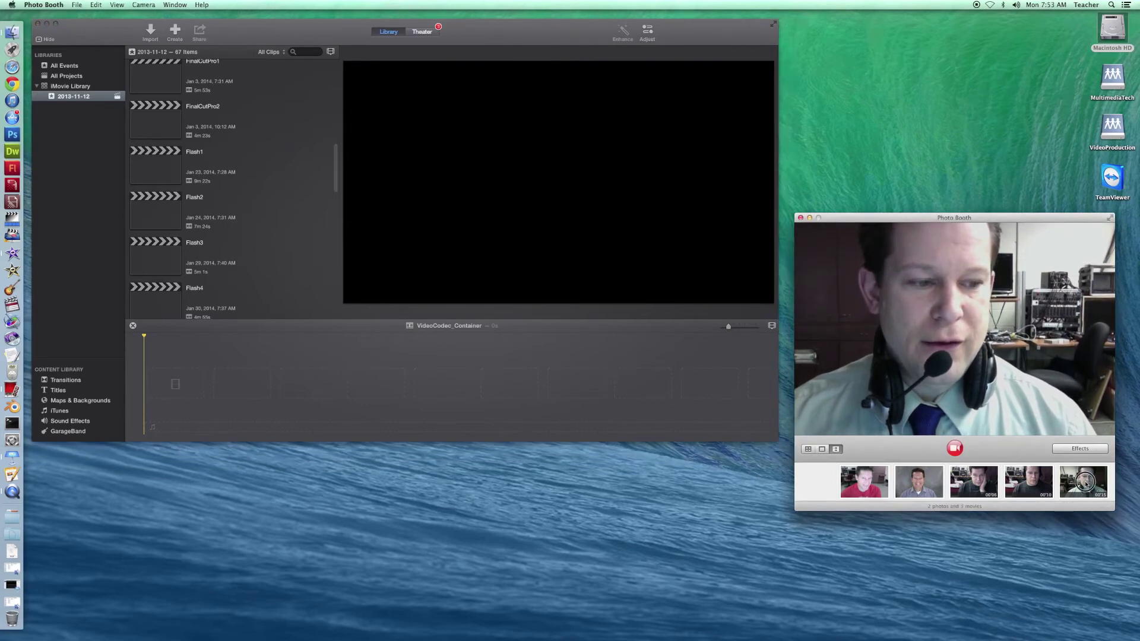
Drag the newest Photo Booth movie into the VideoCodec_Container timeline and play it back
drag(708, 384, 396, 389)
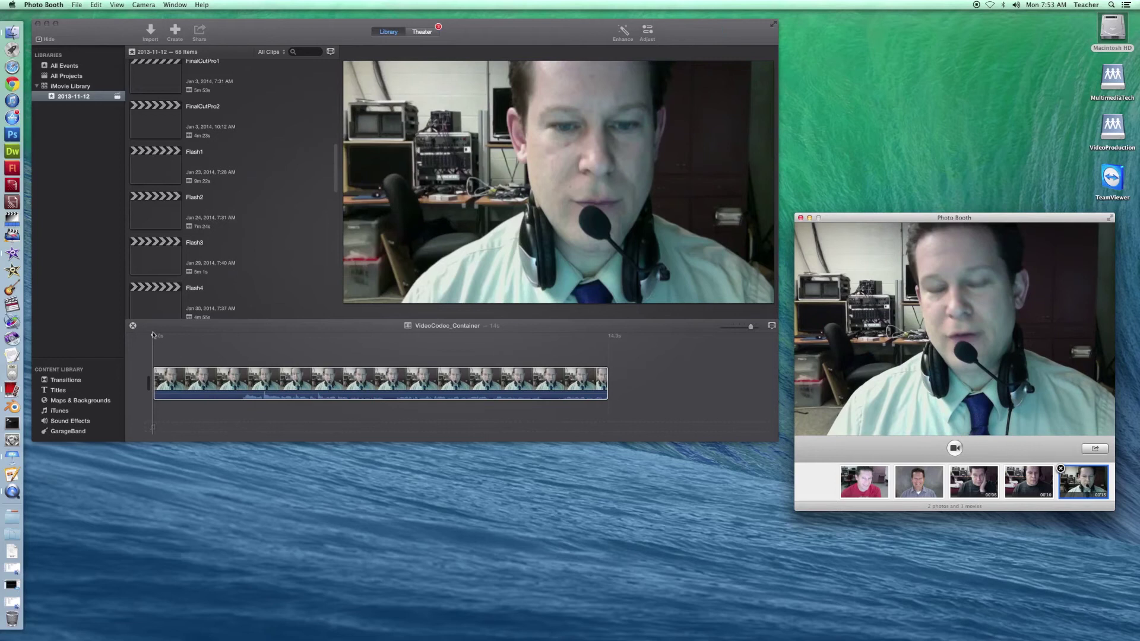
click(153, 334)
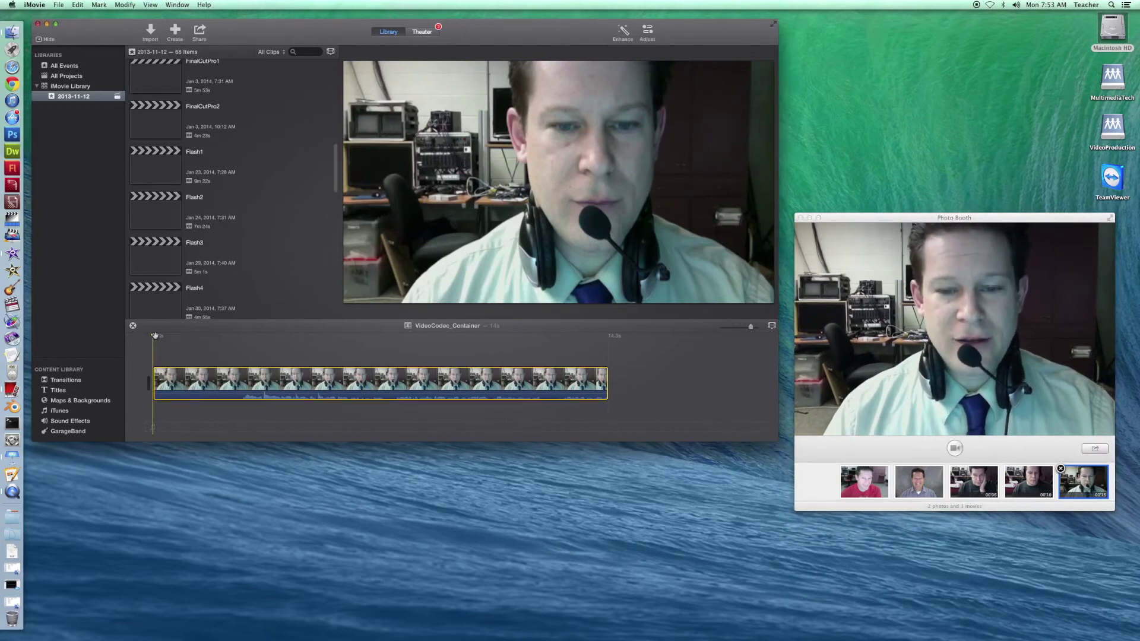
click(256, 389)
key(space)
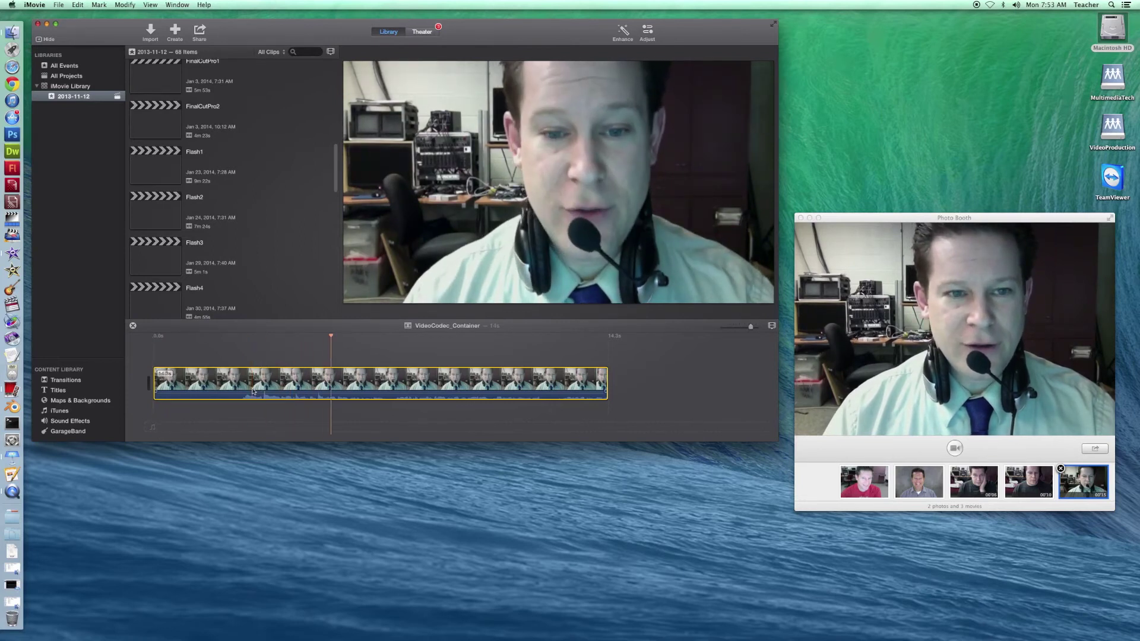
Trim about 0.9 seconds off the webcam clip's start, leaving a roughly 11-second clip
click(321, 336)
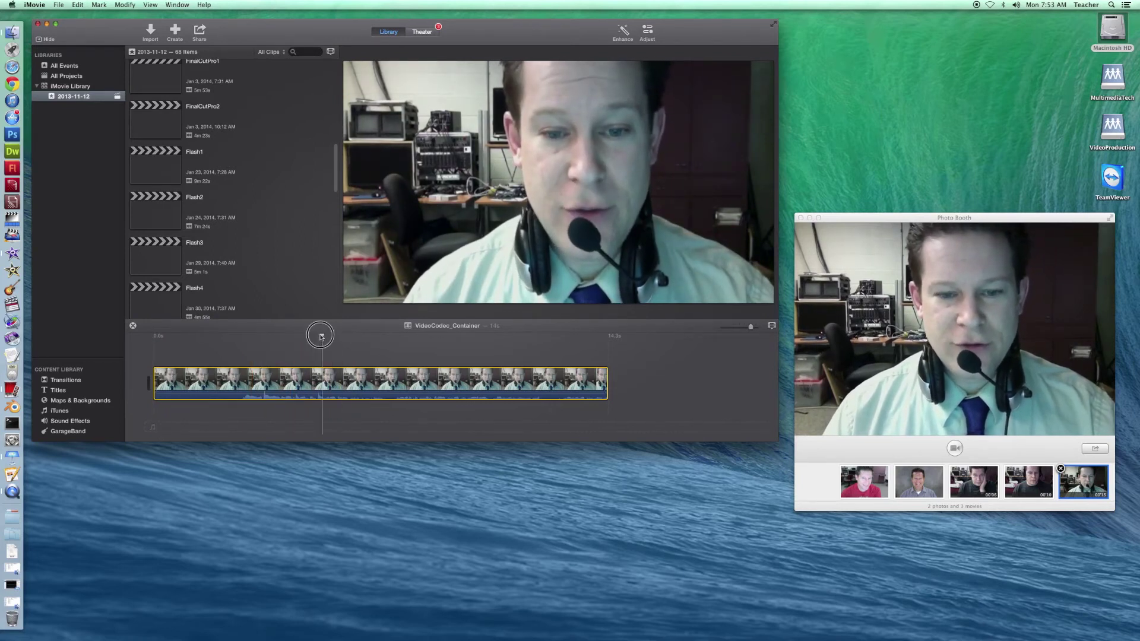
drag(321, 336, 240, 337)
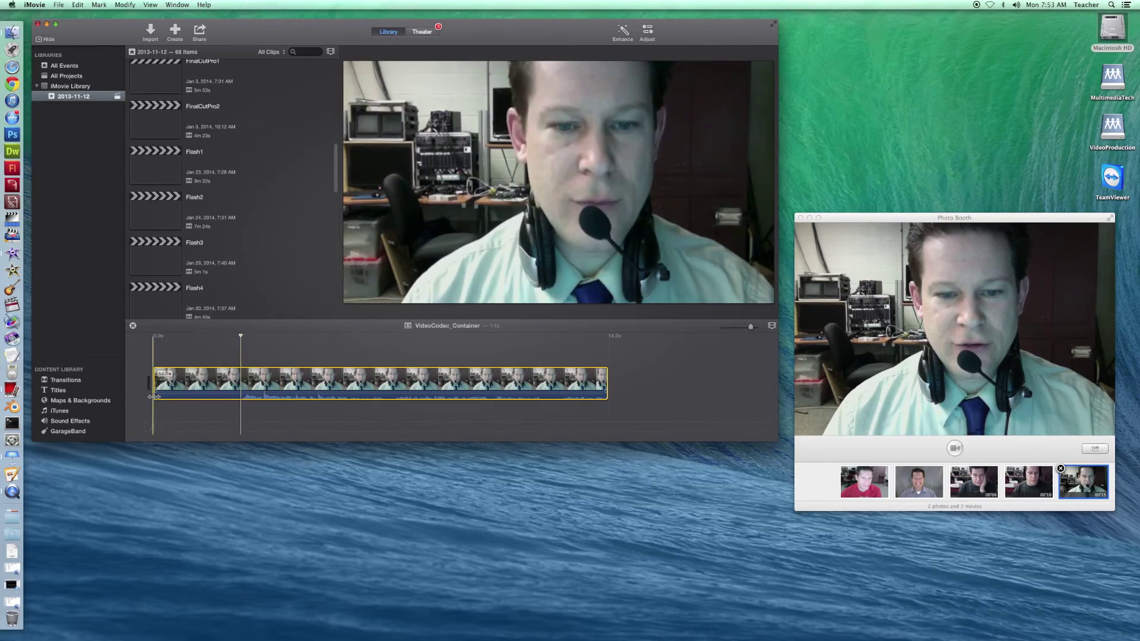
drag(153, 396, 235, 405)
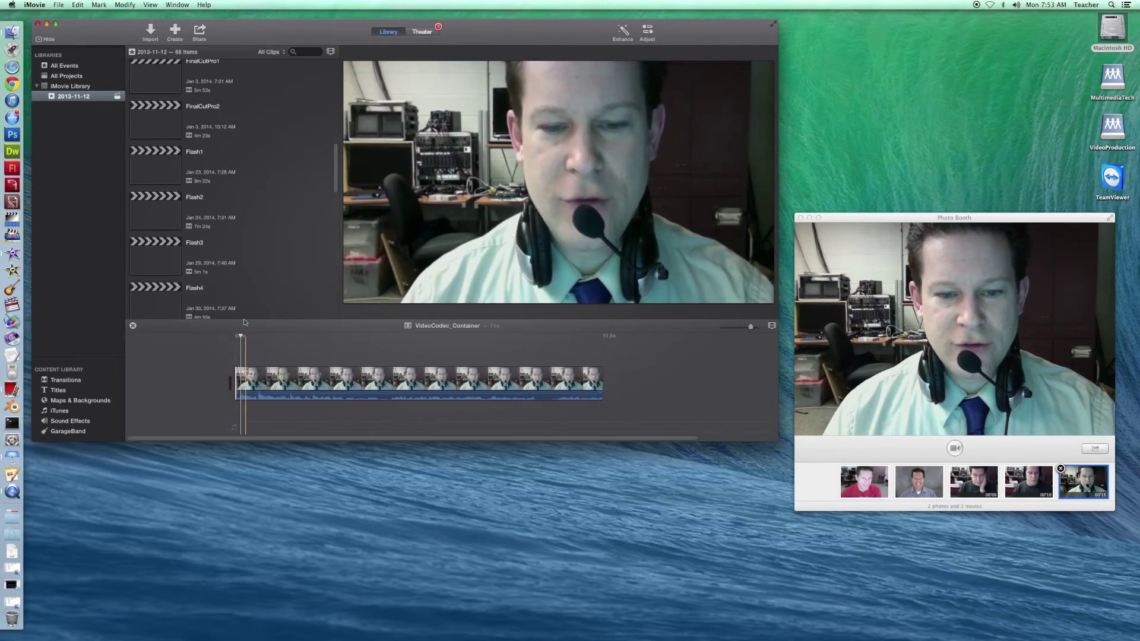
click(234, 335)
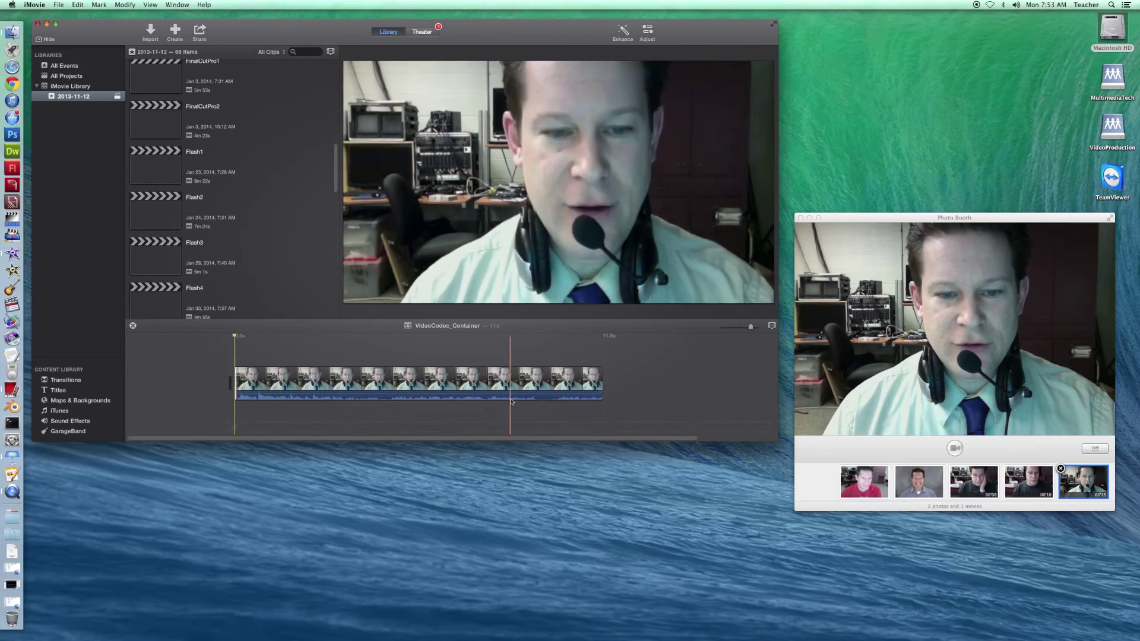
click(355, 371)
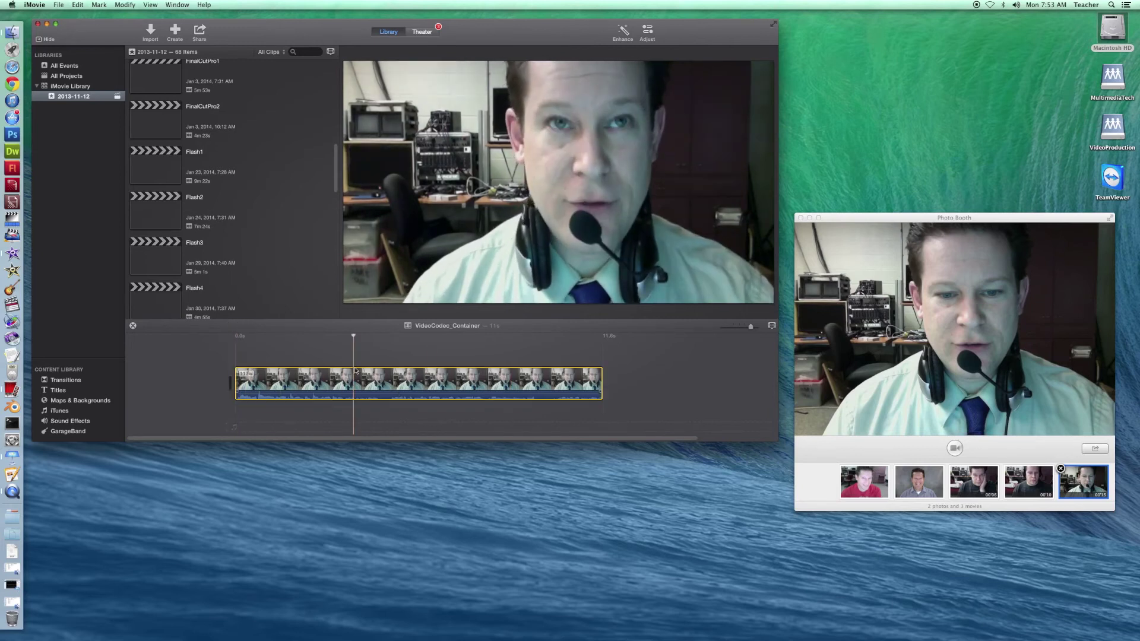
click(128, 5)
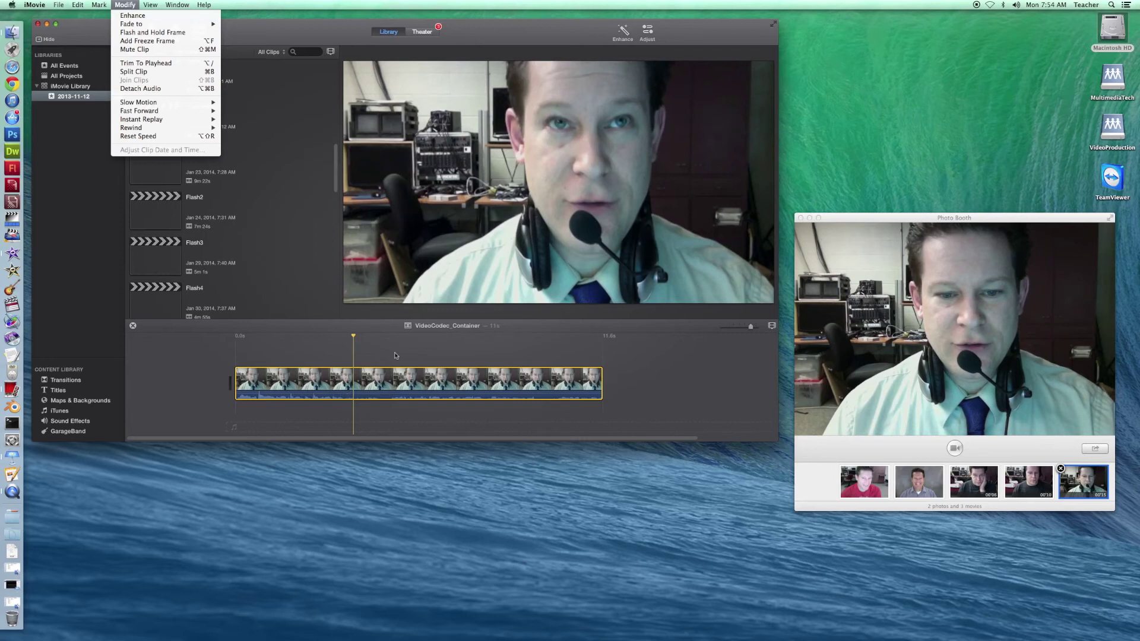
click(125, 5)
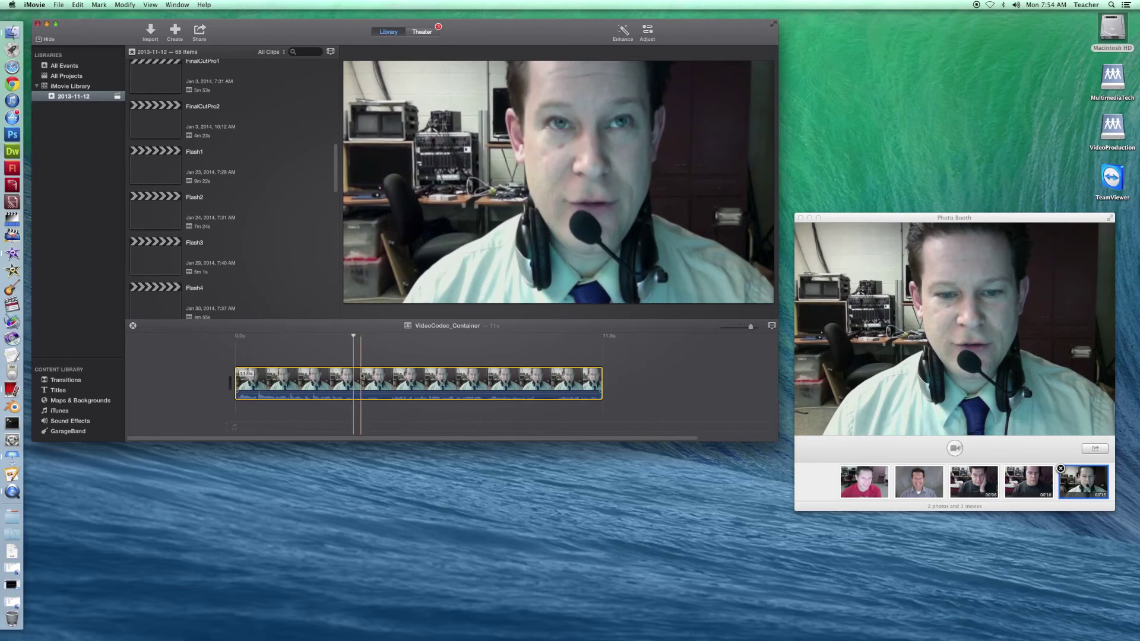
Choose File > Share > File… to open the export sheet, which defaults to HD 720P
click(59, 6)
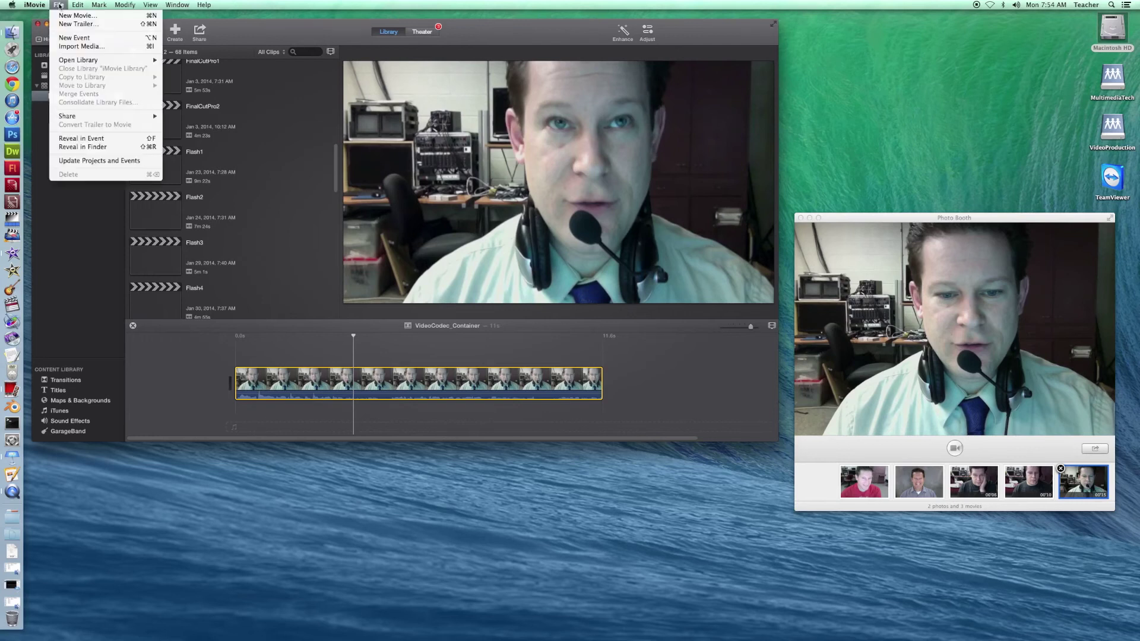
mouse_move(82, 117)
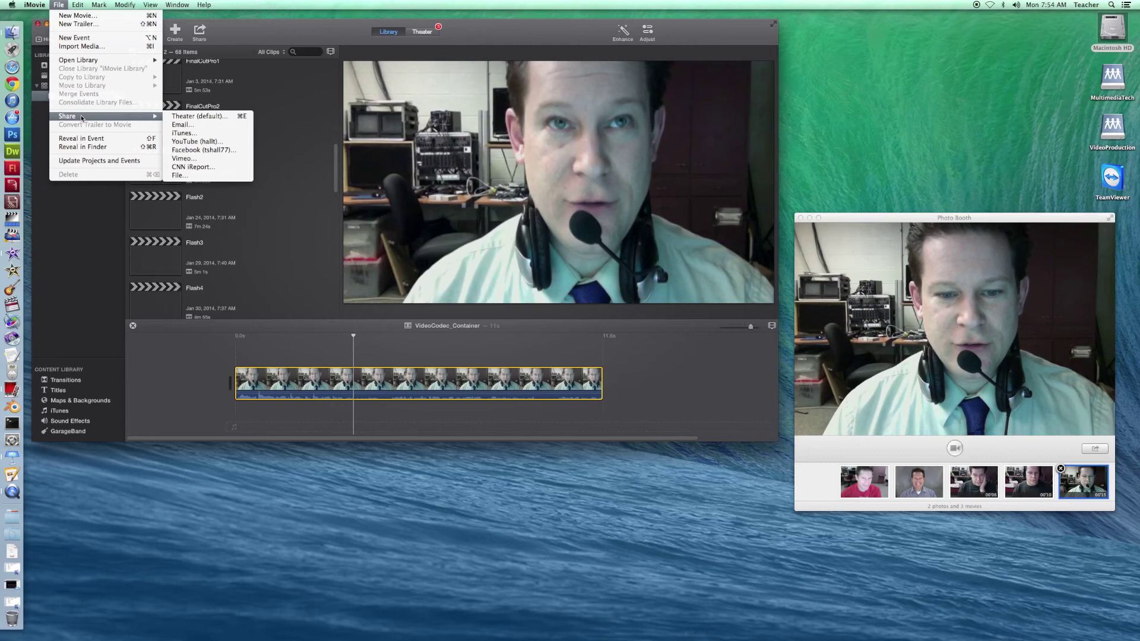
click(193, 179)
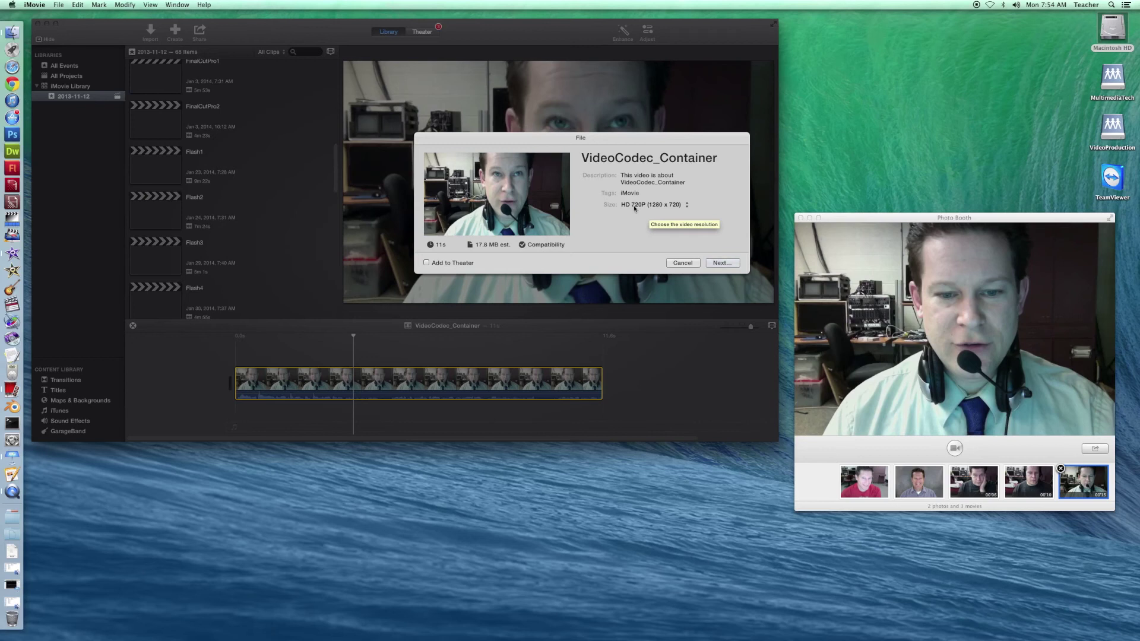
Change the export size from HD 720P to SD 480P (854 x 480) and save to the Desktop
click(687, 205)
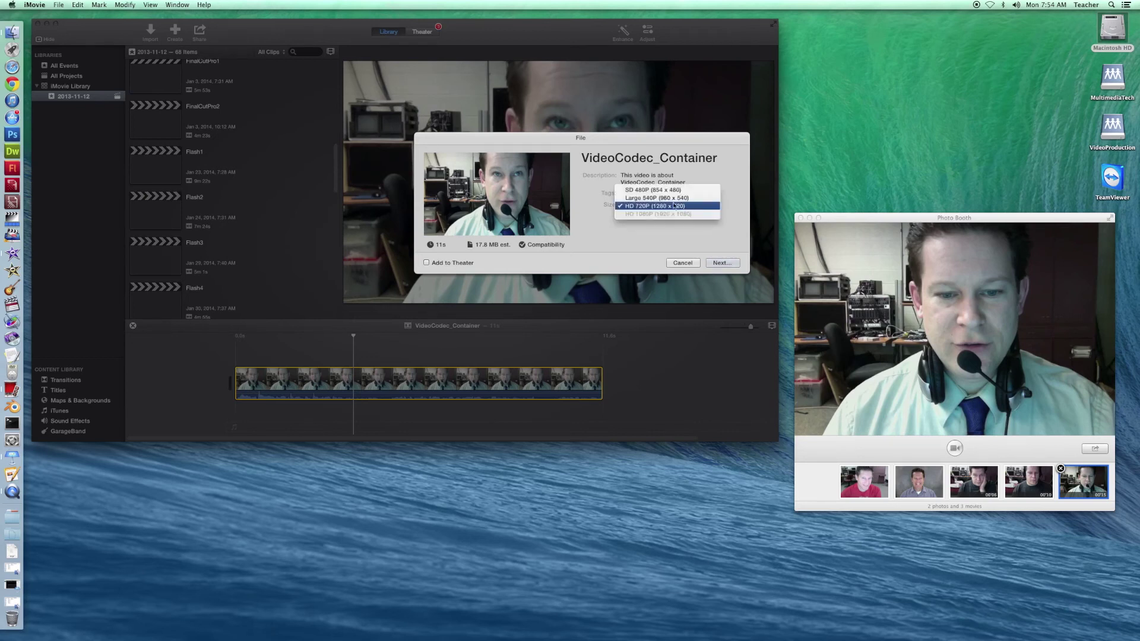
click(632, 191)
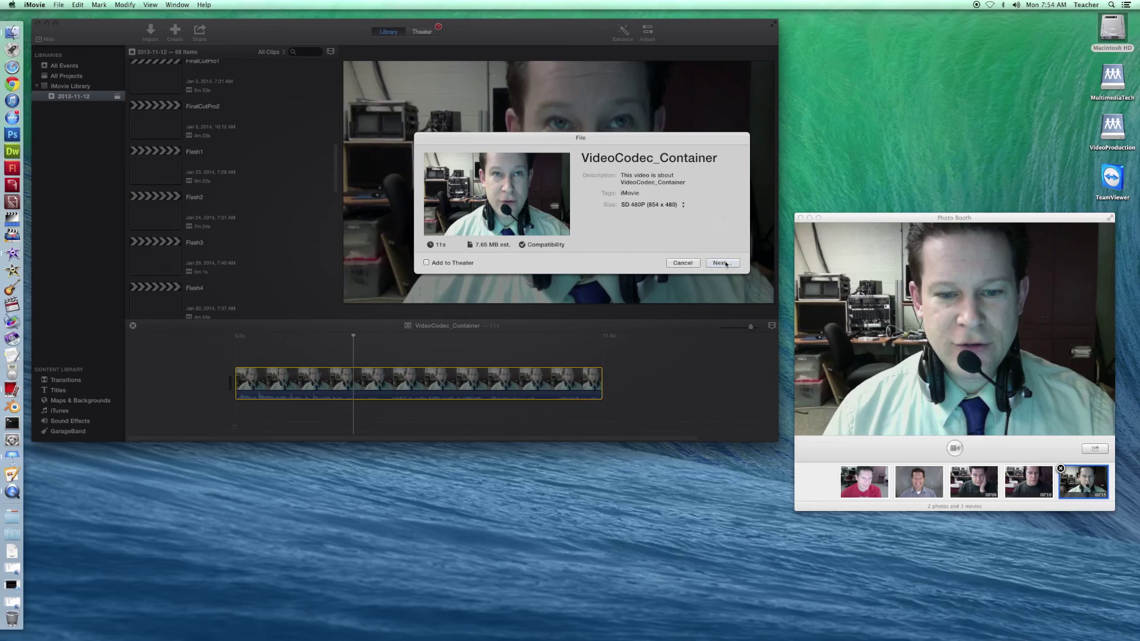
click(721, 263)
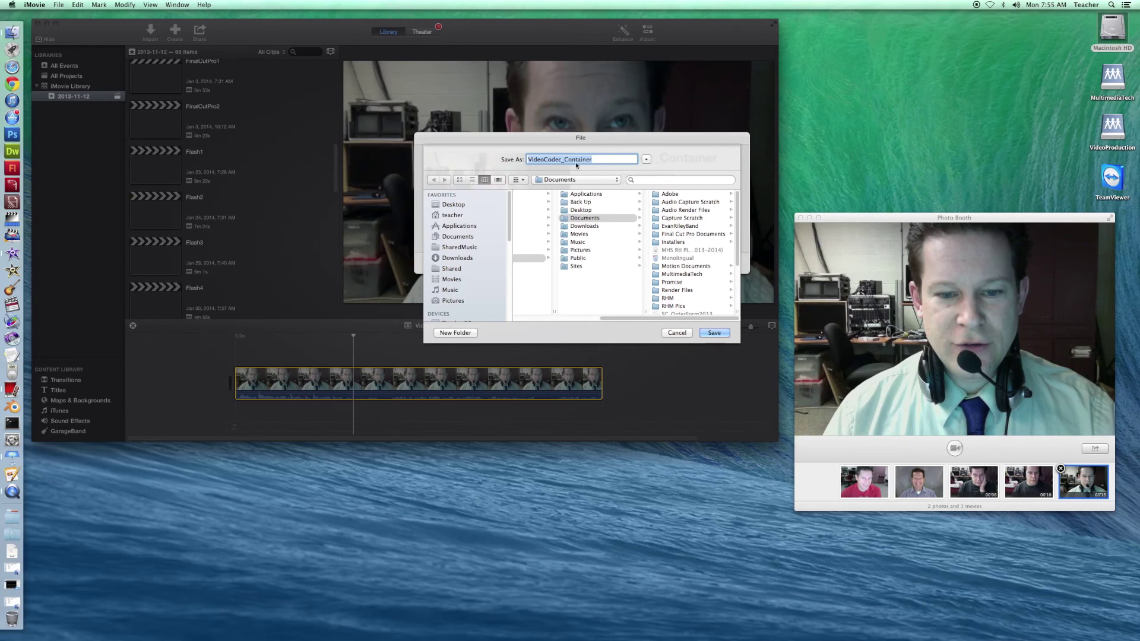
click(460, 204)
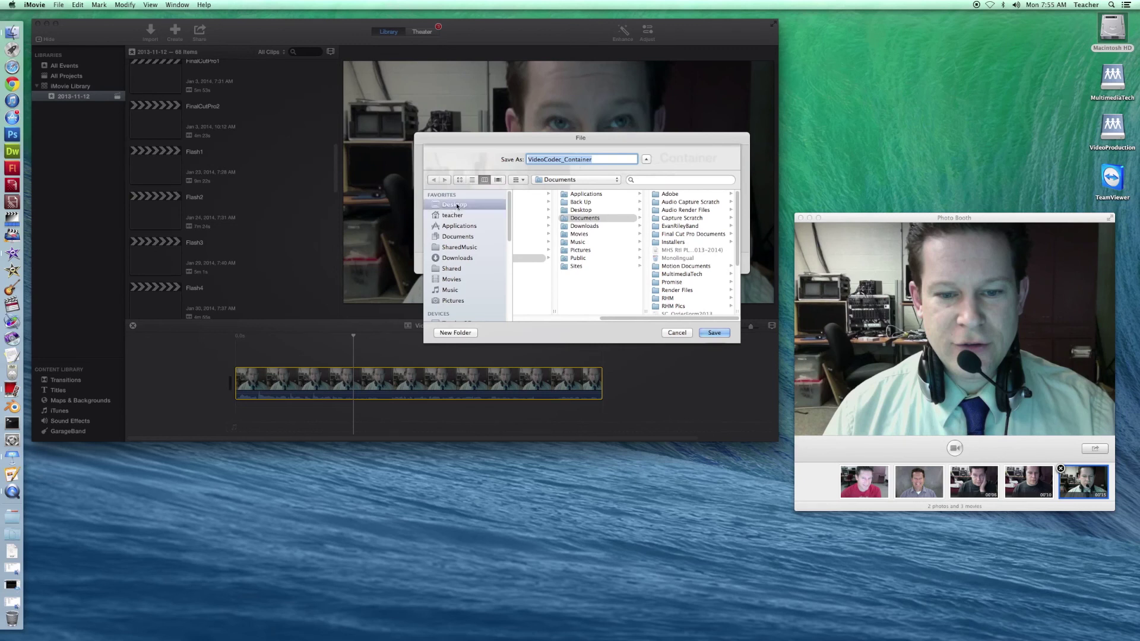
click(715, 332)
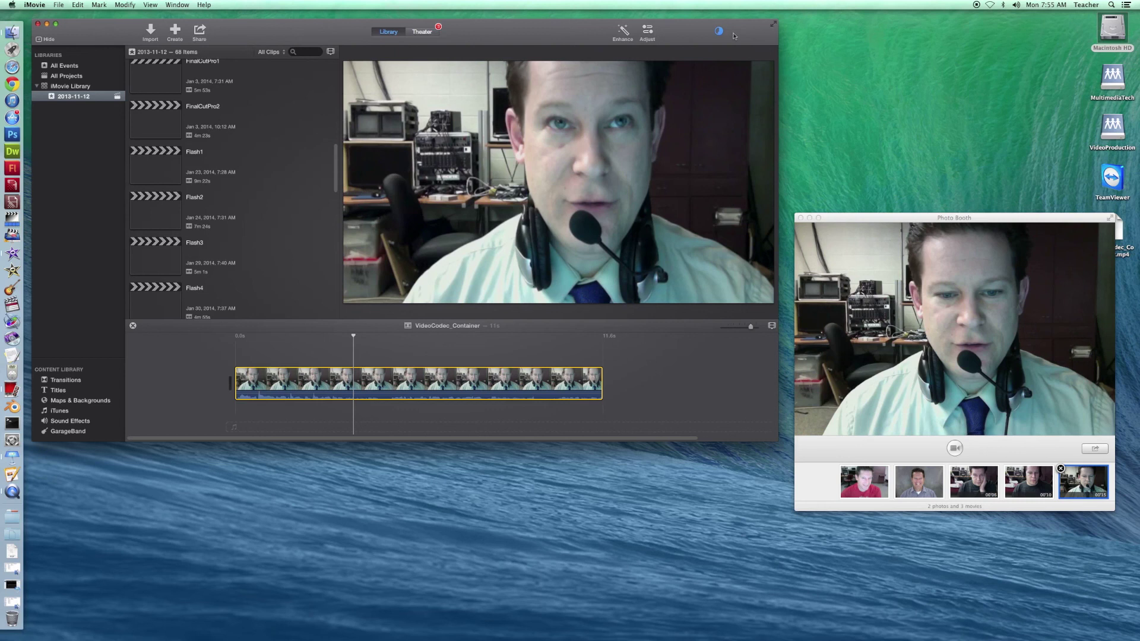
Move the Photo Booth window toward the centre of the screen and bring the desktop into focus
drag(931, 222, 723, 239)
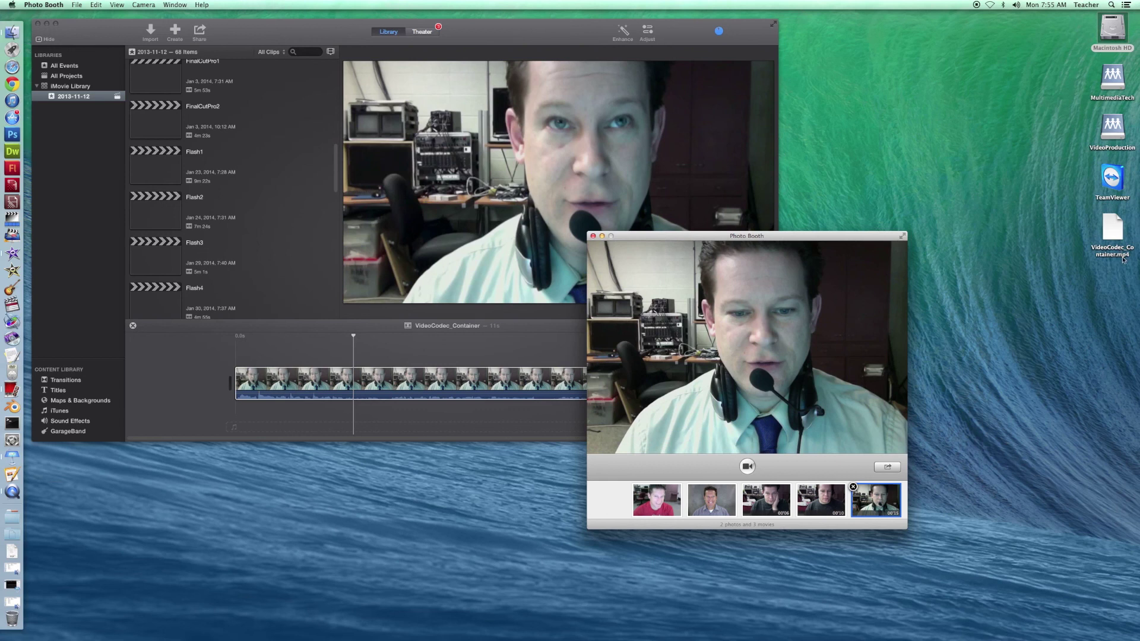
click(931, 223)
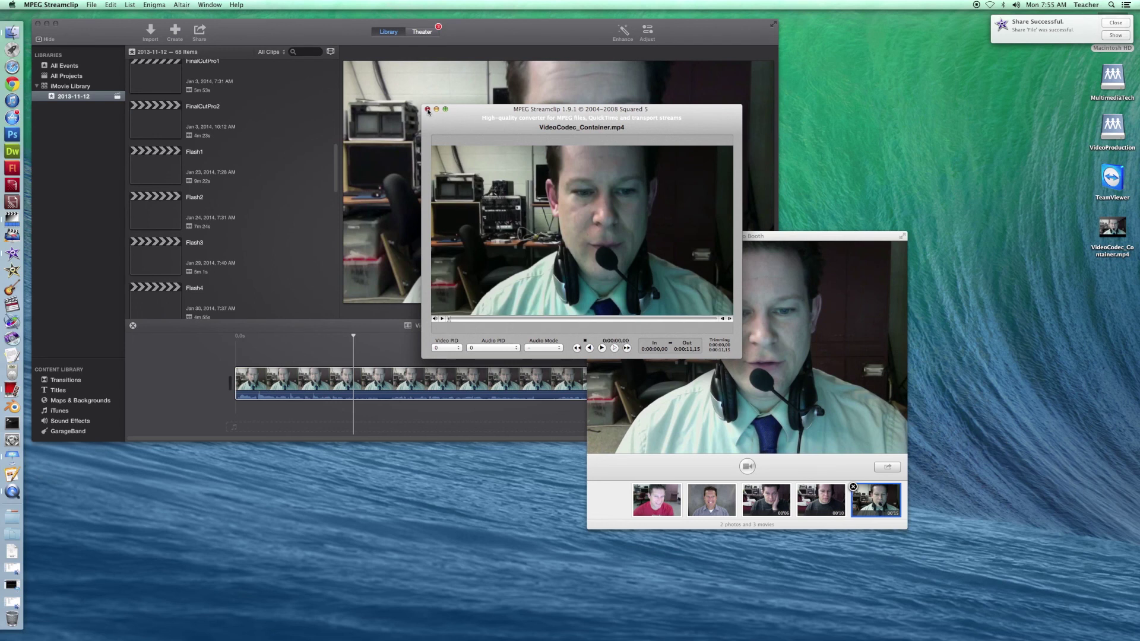
Close the VideoCodec_Container.mp4 preview window and dismiss the Share Successful notification
click(427, 110)
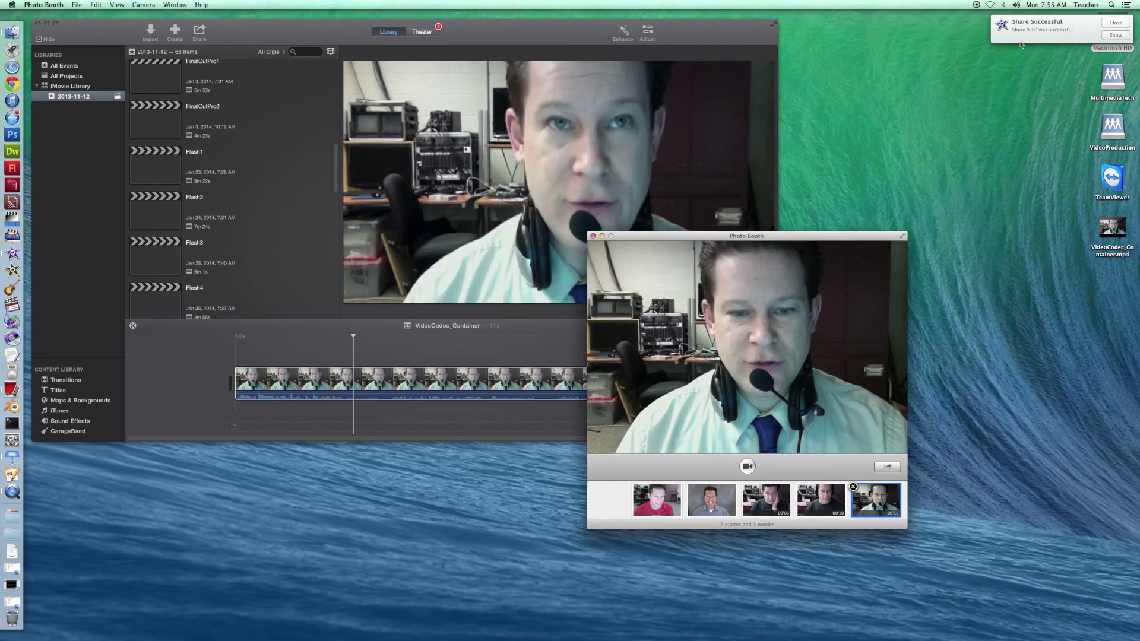
click(1115, 23)
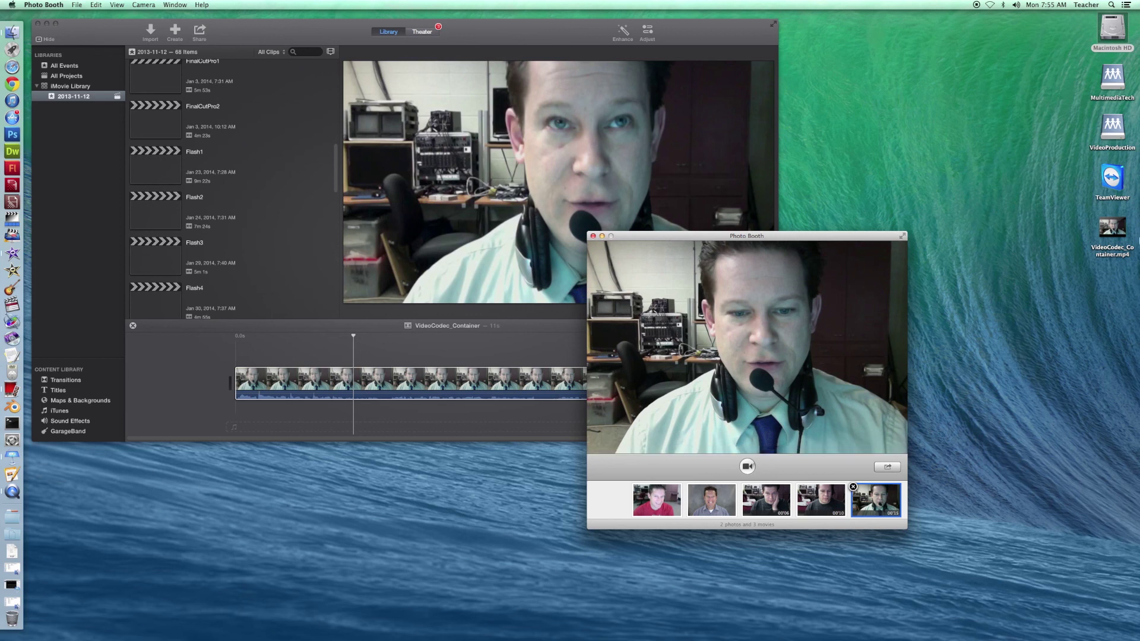
mouse_move(1107, 235)
mouse_move(779, 288)
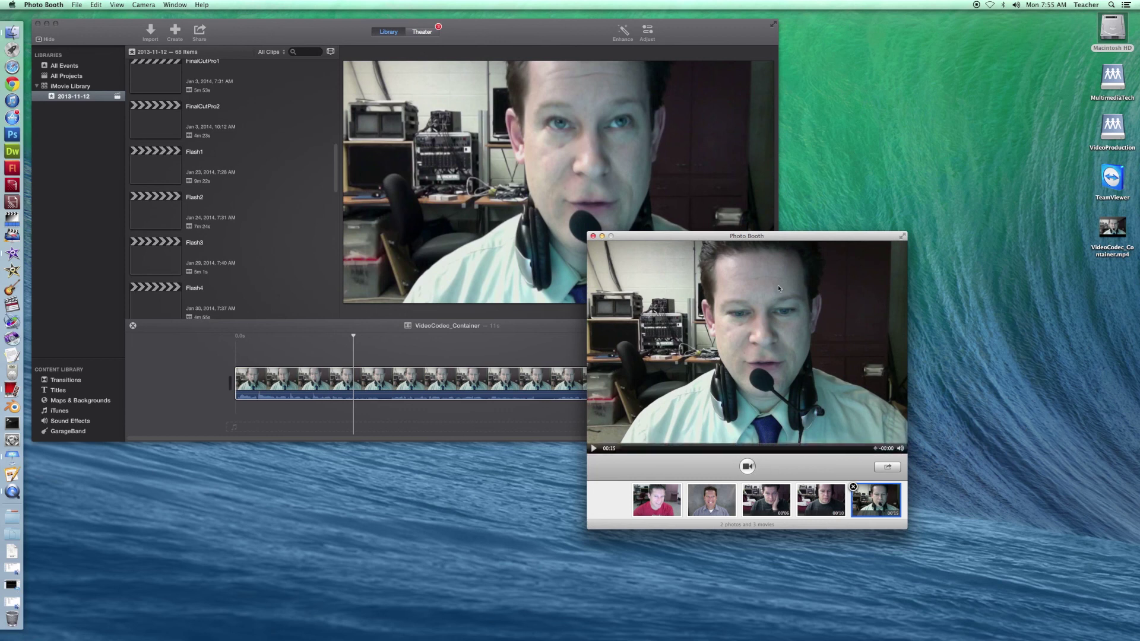